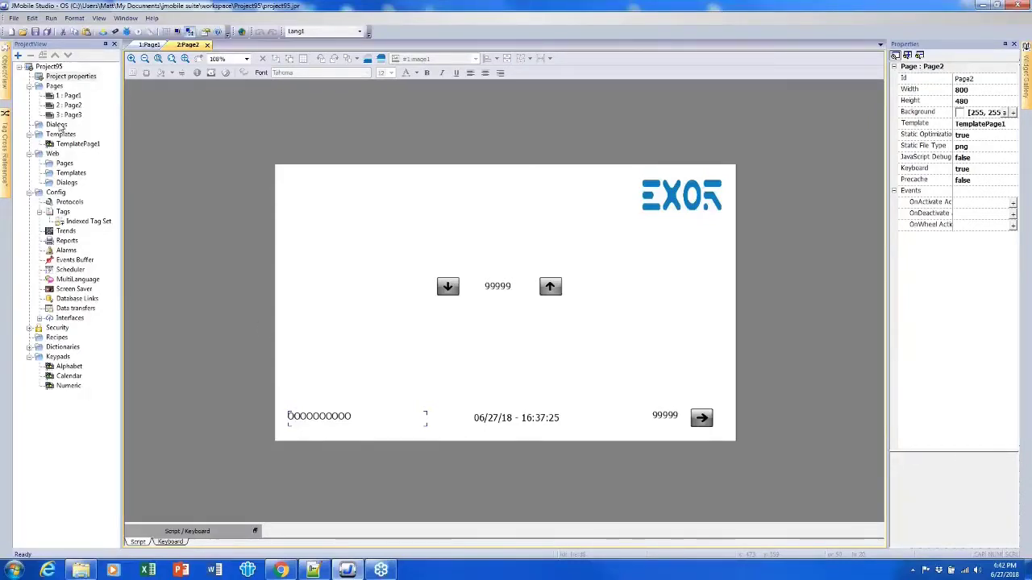
Add a new dialog page named Dialog1 to the project
left_click(53, 126)
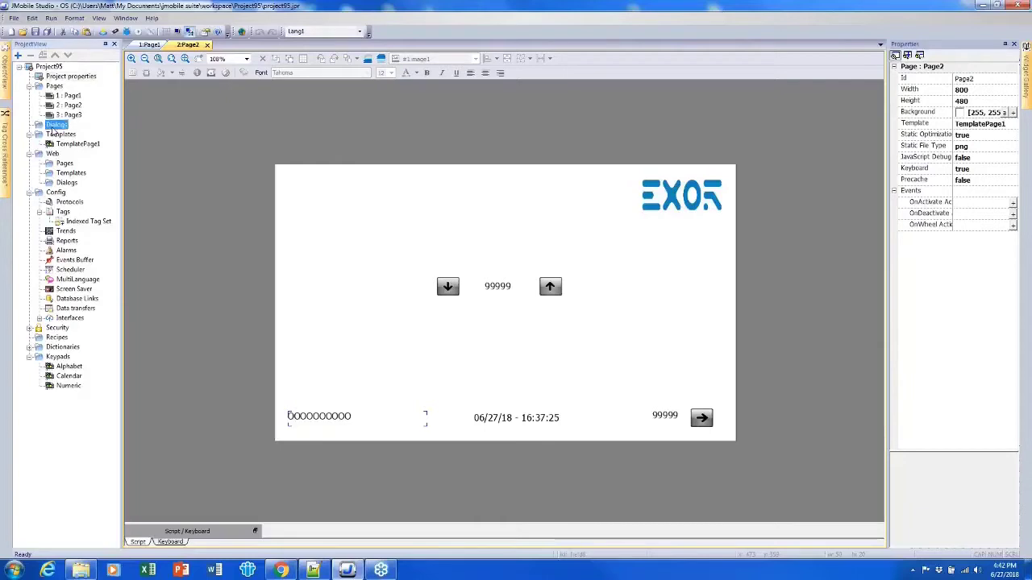
right_click(54, 129)
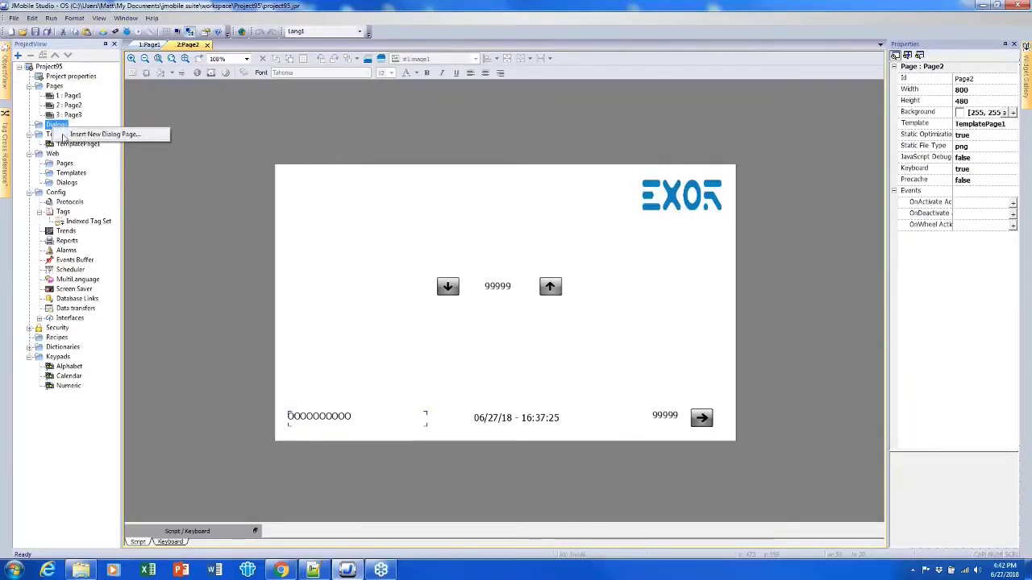
left_click(71, 135)
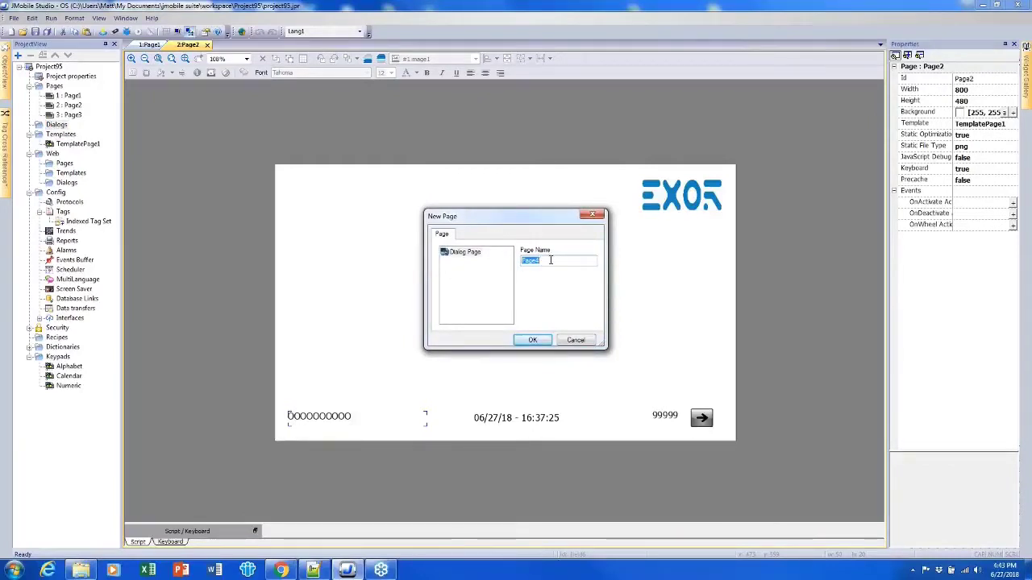
type("Dialo")
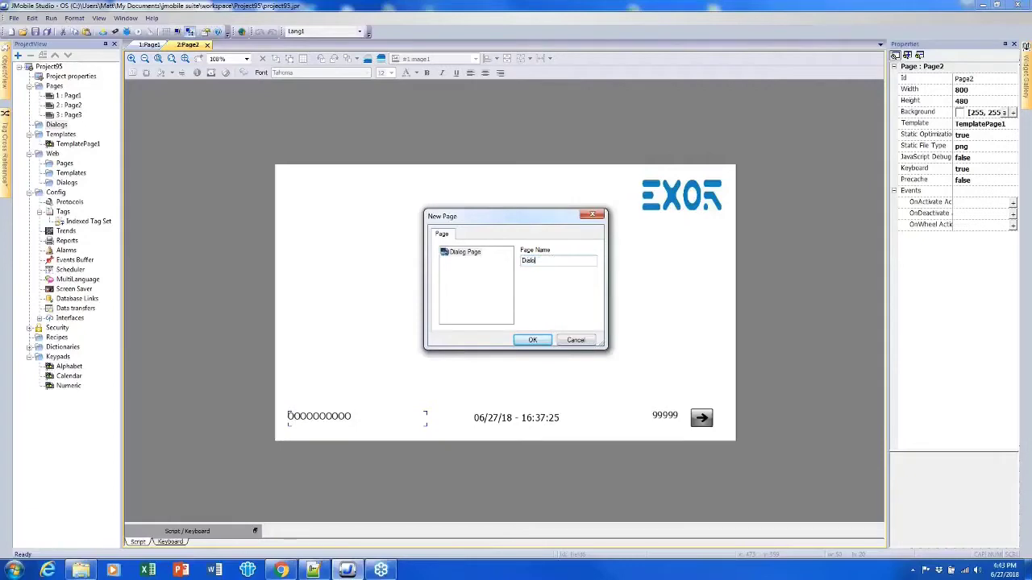
type("g1")
left_click(532, 340)
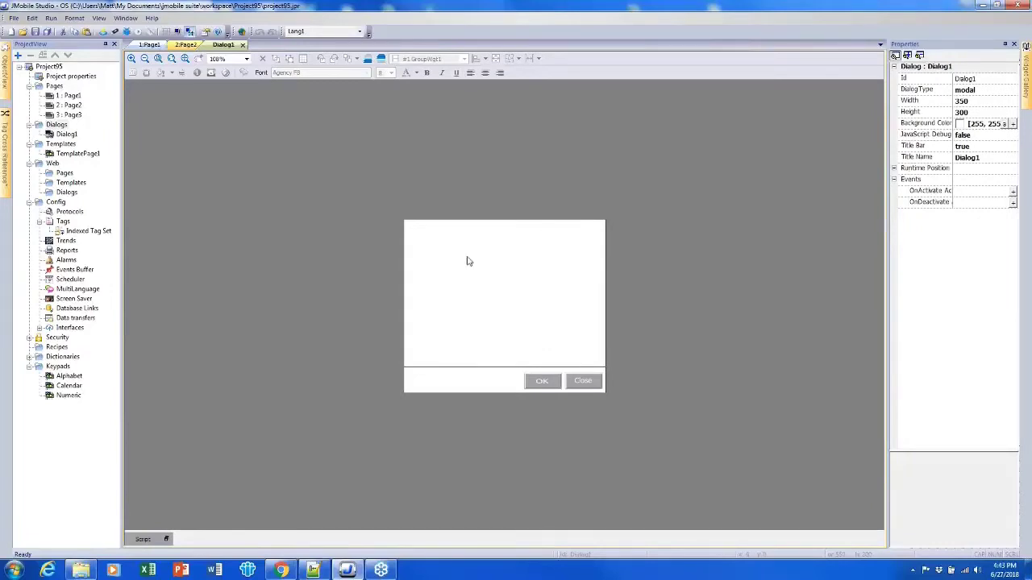
Place a numeric field near the upper middle of Dialog1 and a vertical gauge along its right side
mouse_move(1024, 80)
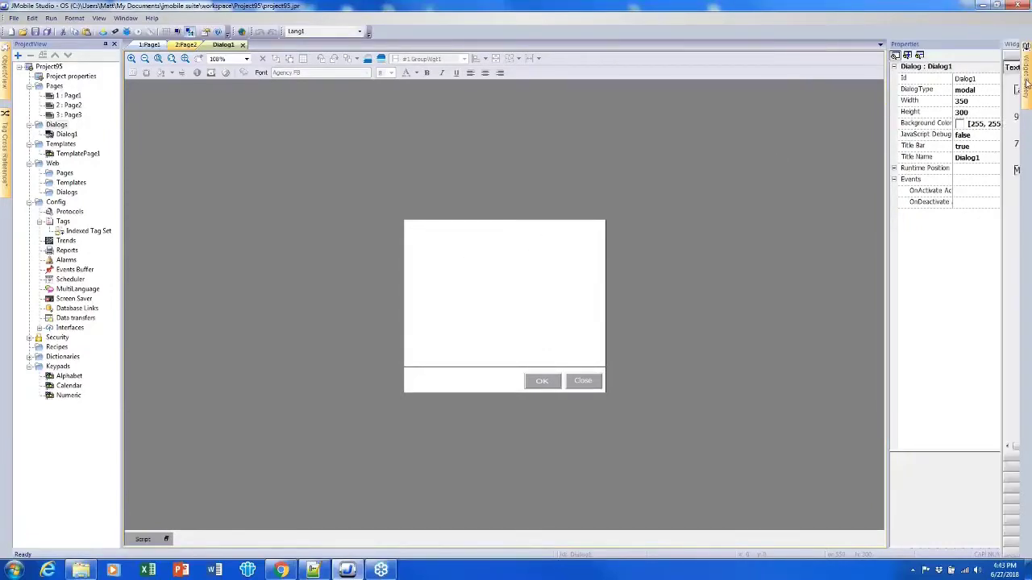
left_click_drag(935, 116, 509, 251)
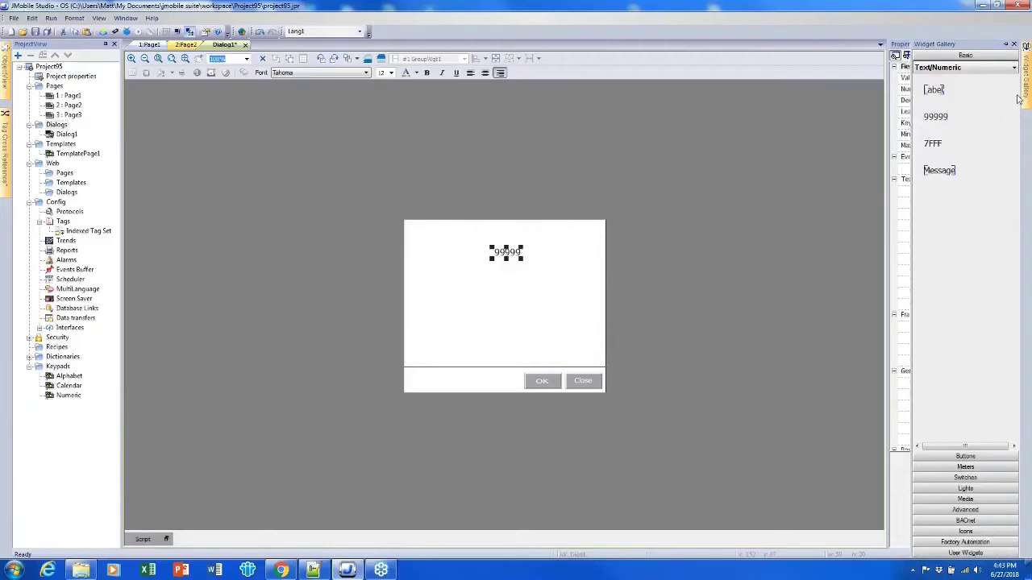
left_click(972, 467)
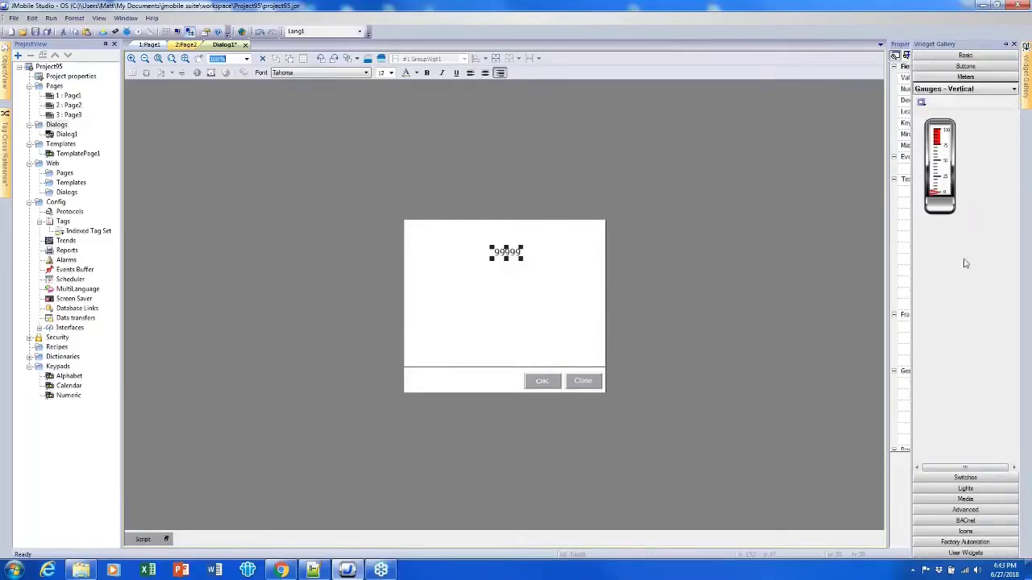
left_click_drag(939, 165, 577, 304)
left_click(776, 229)
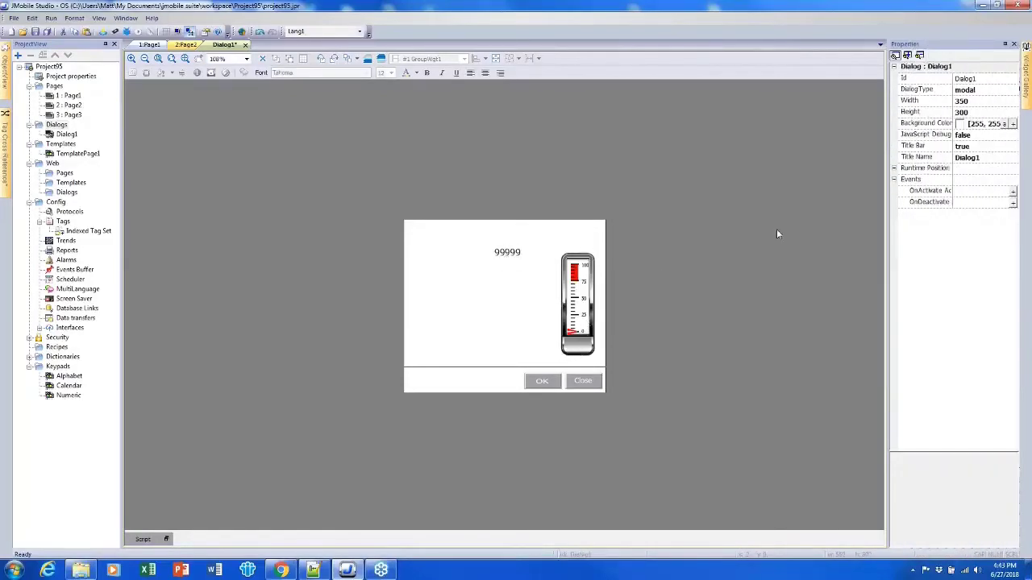
Examine the dialog's OK and Close buttons and the action assigned to the OK button's mouse release event
left_click(548, 383)
left_click(577, 383)
left_click(563, 385)
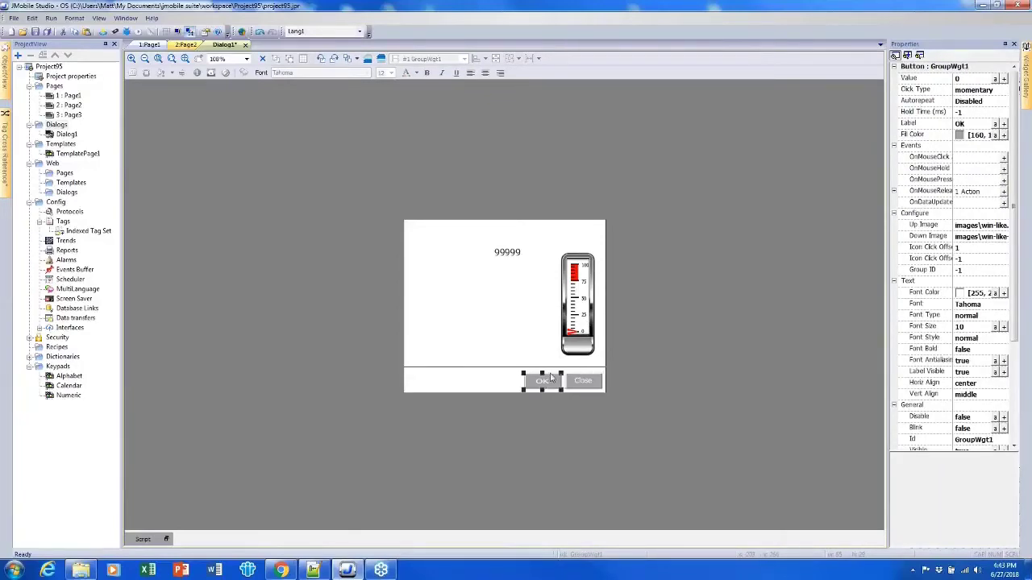
left_click(582, 382)
left_click(541, 381)
left_click(550, 365)
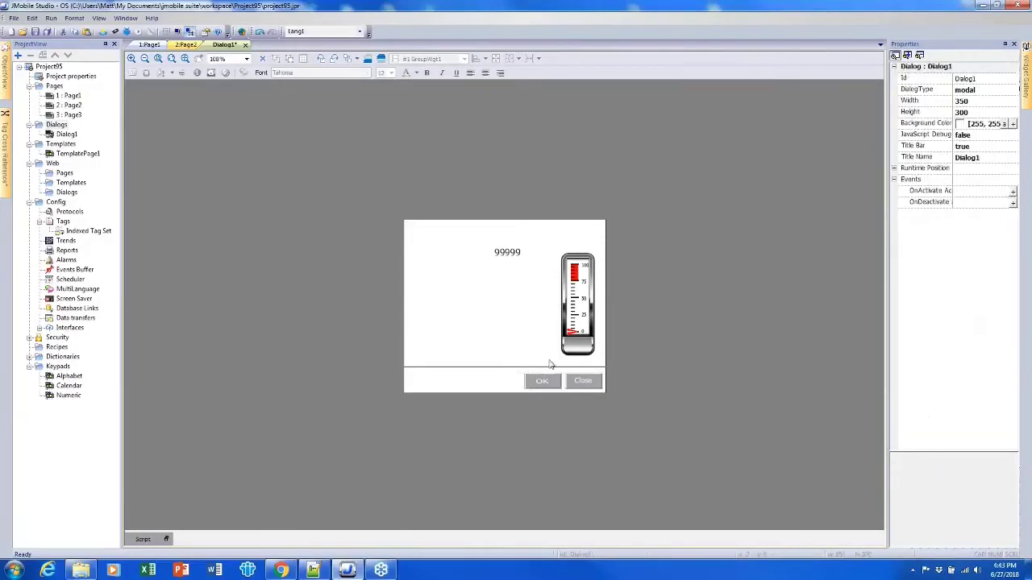
left_click(562, 385)
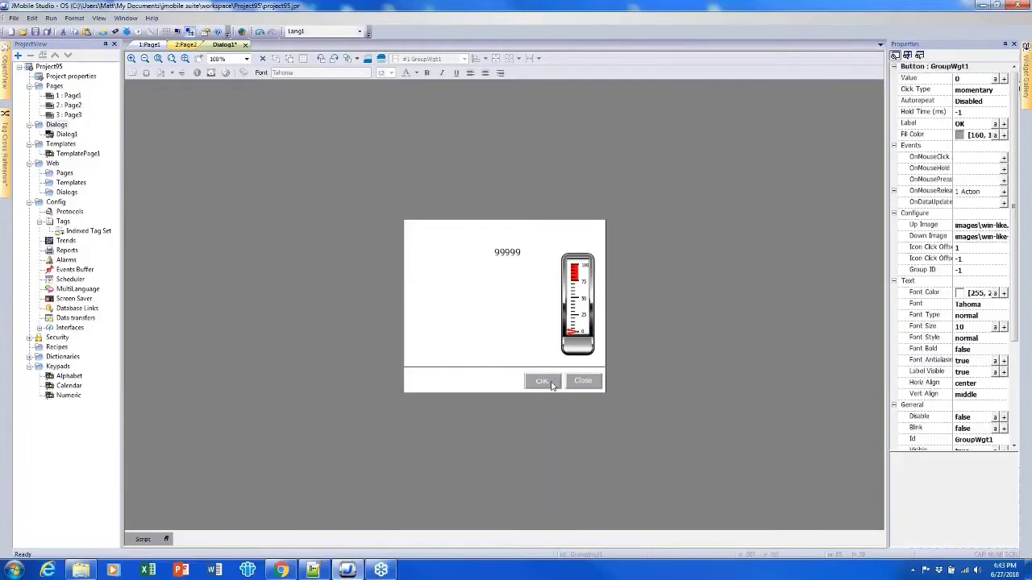
left_click(557, 382)
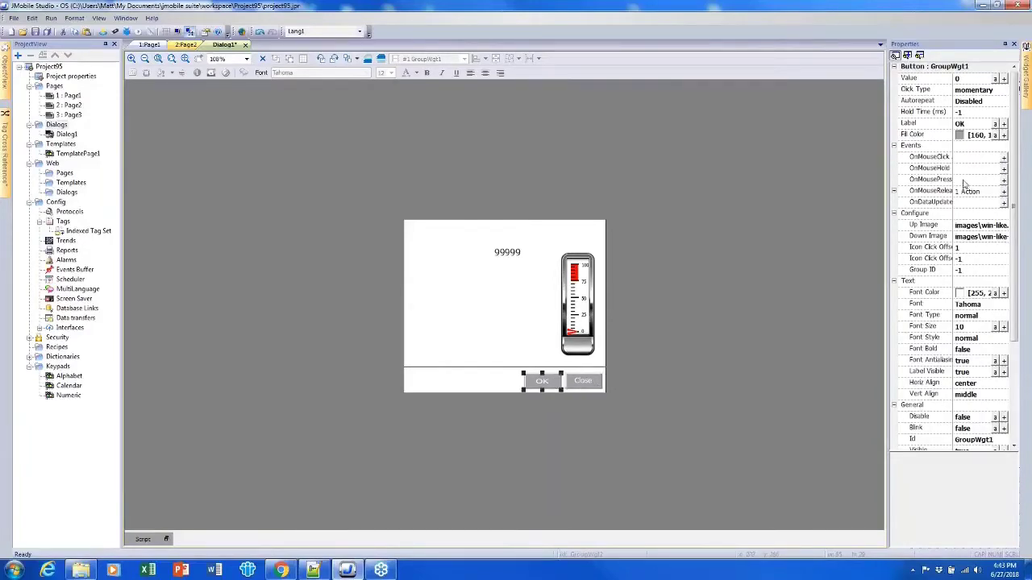
left_click(894, 191)
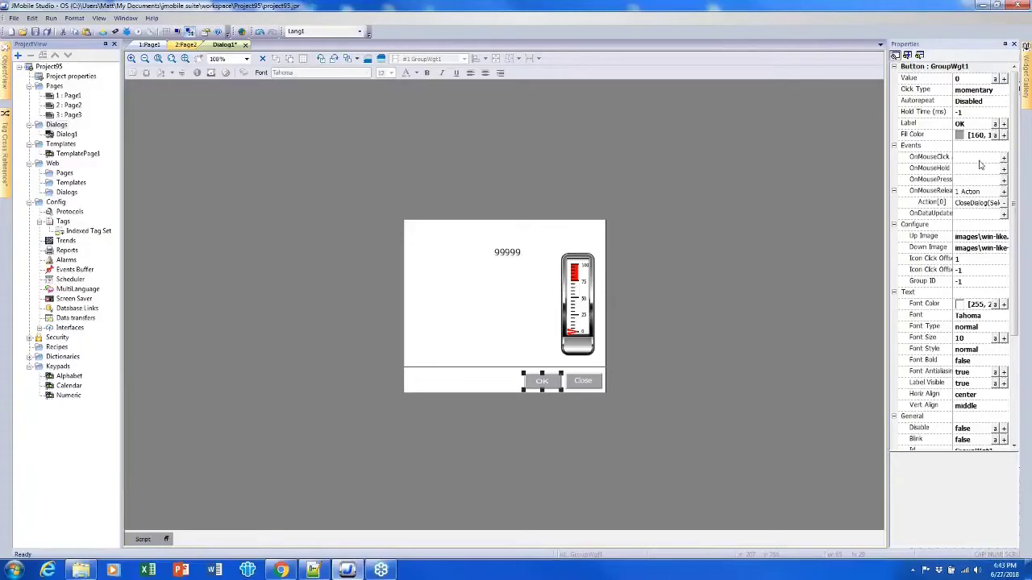
Save the project and close the Dialog1 page to return to Page2
left_click(485, 253)
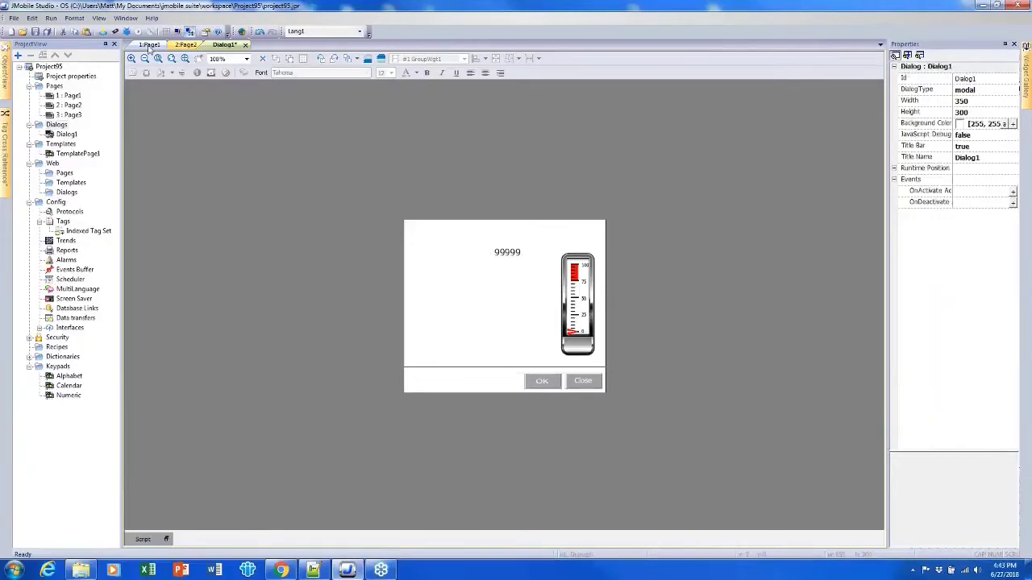
left_click(46, 32)
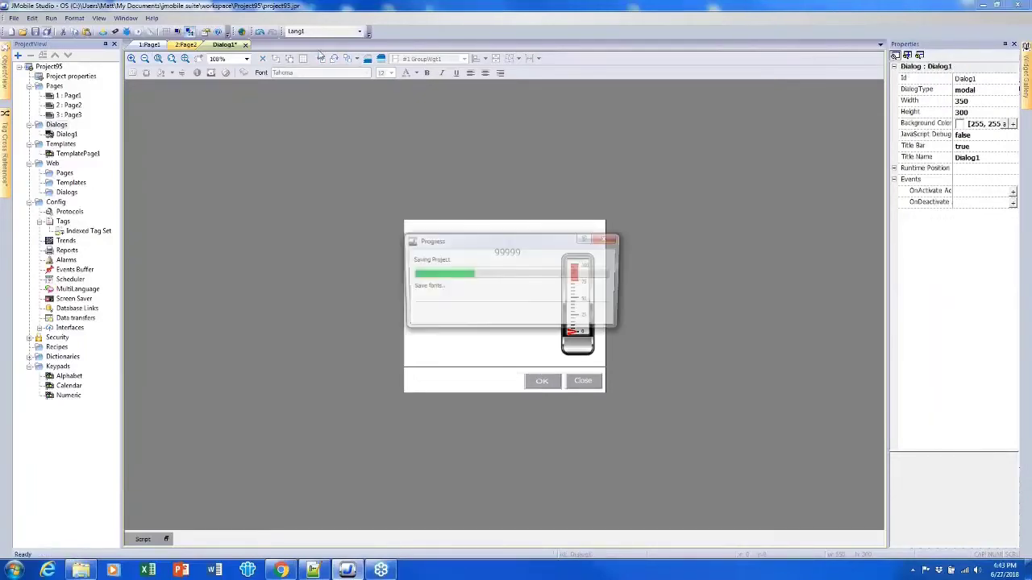
left_click(243, 45)
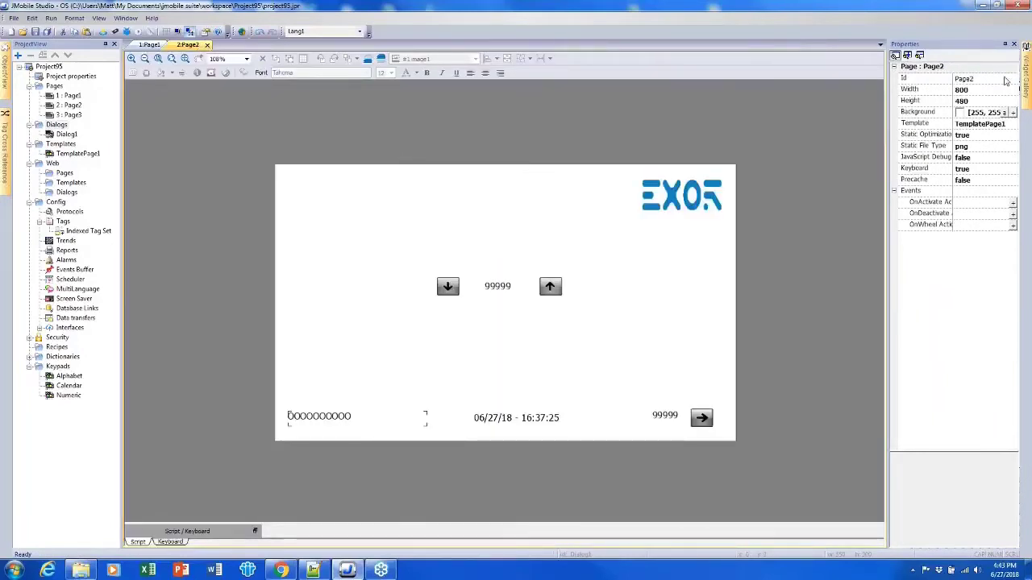
Place a power button from the Computer button widgets on Page2, below the numeric field, at about X 379, Y 297
left_click(1027, 64)
left_click(965, 66)
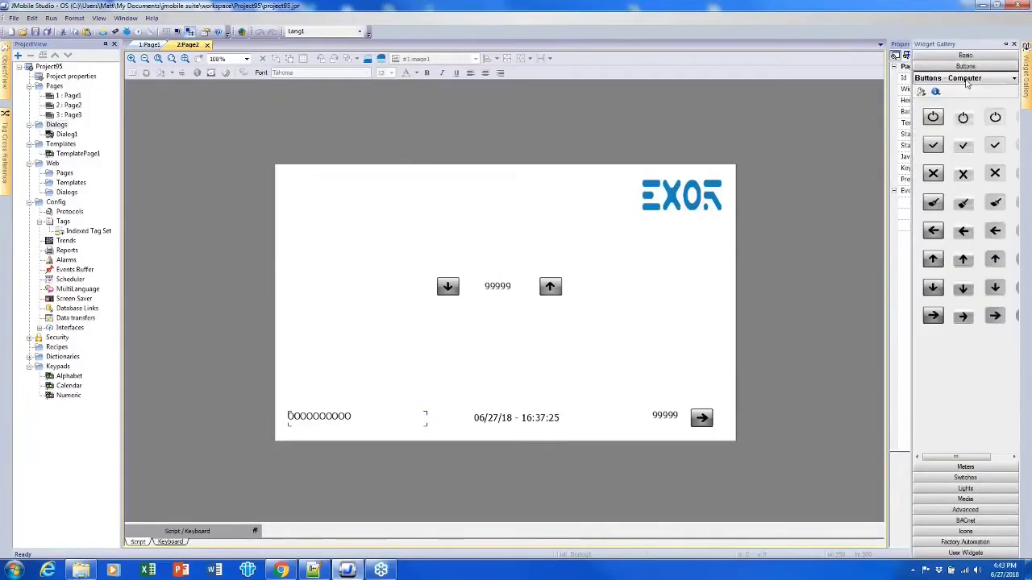
left_click_drag(972, 119, 503, 345)
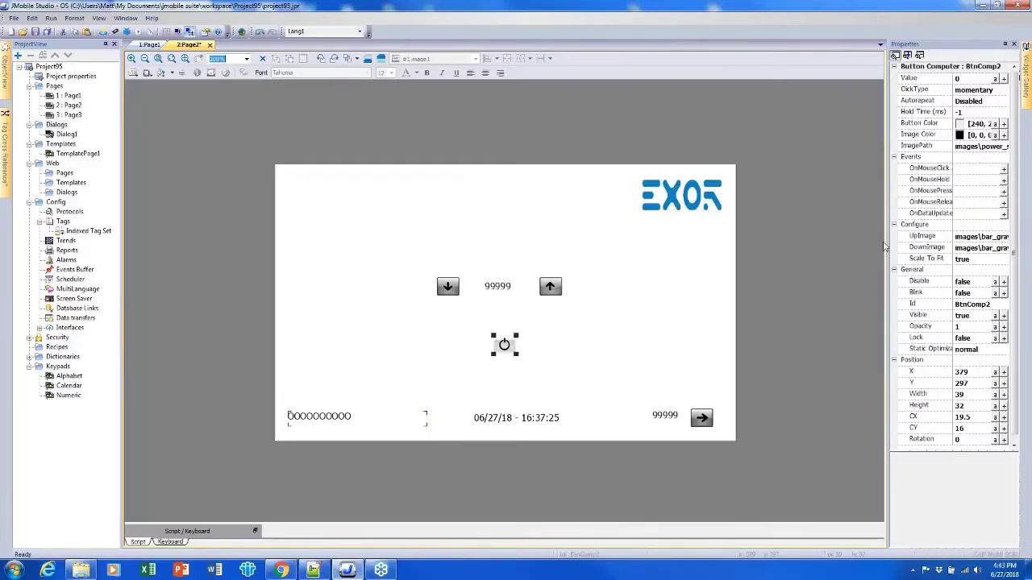
Assign a ShowDialog action with the file Dialog1.jmx to the power button's OnMouseClick event
left_click(1004, 168)
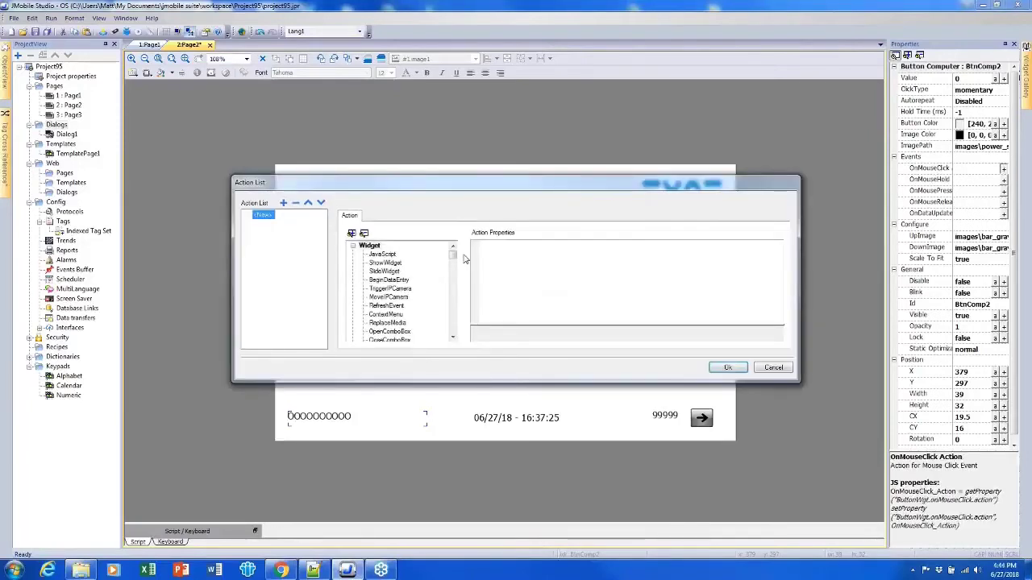
scroll(454, 276, "down", 3)
scroll(454, 276, "down", 3)
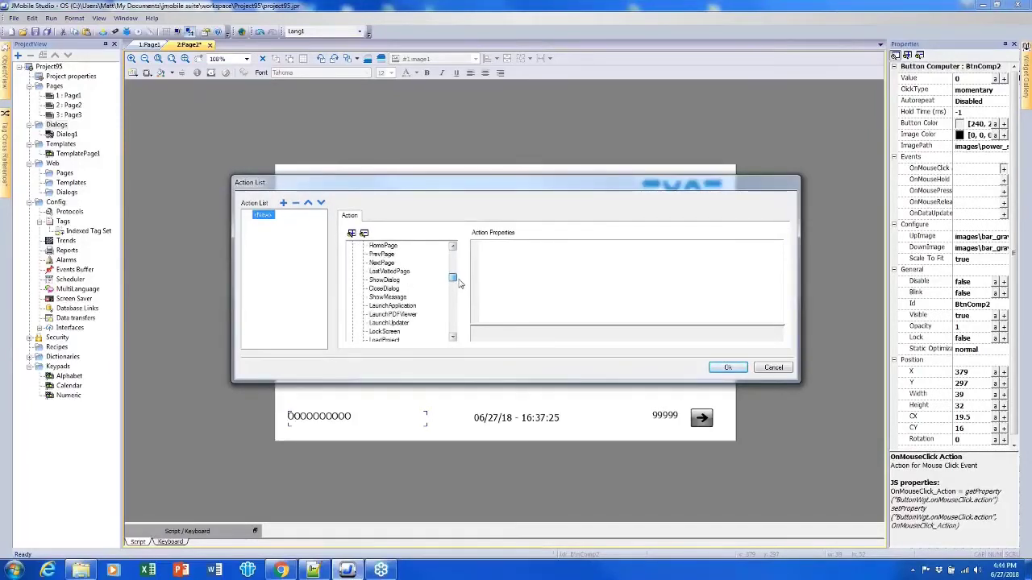
double_click(384, 280)
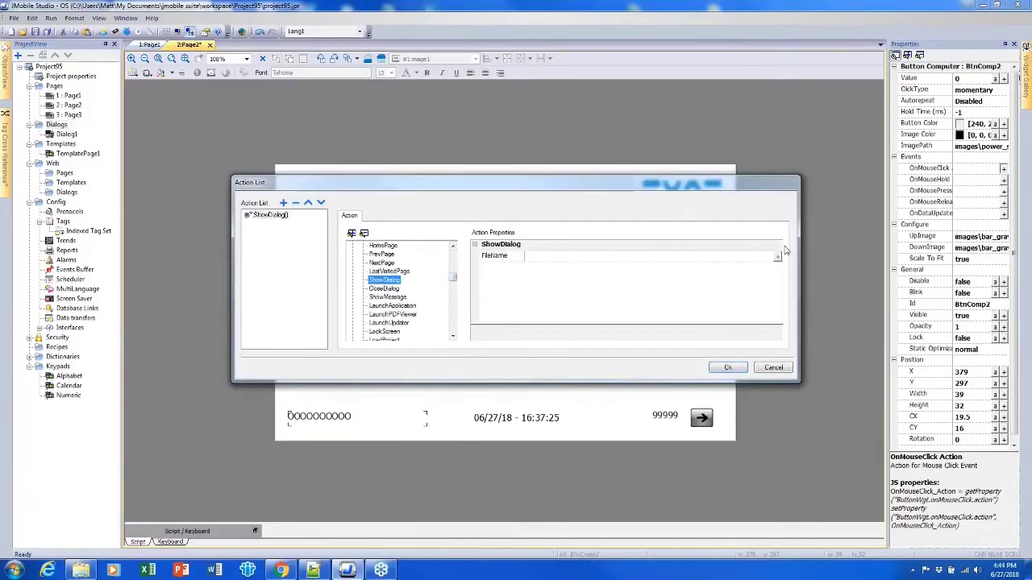
left_click(778, 256)
left_click(469, 236)
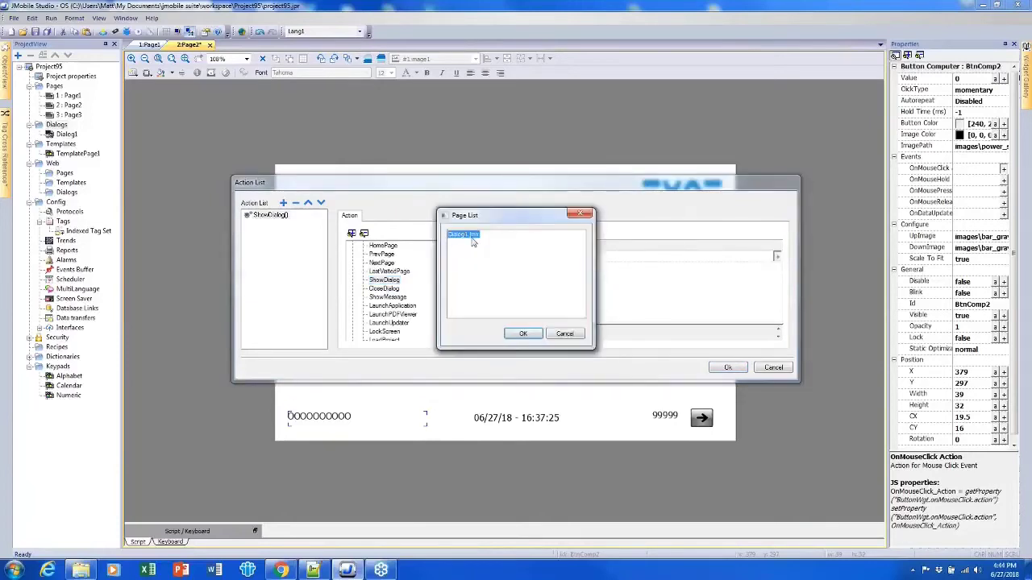
left_click(523, 333)
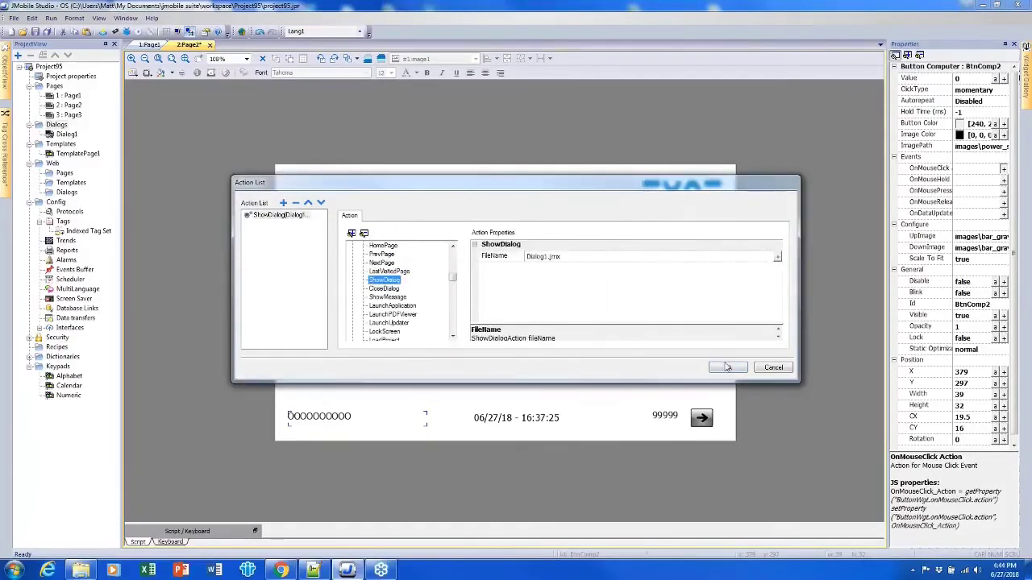
left_click(723, 368)
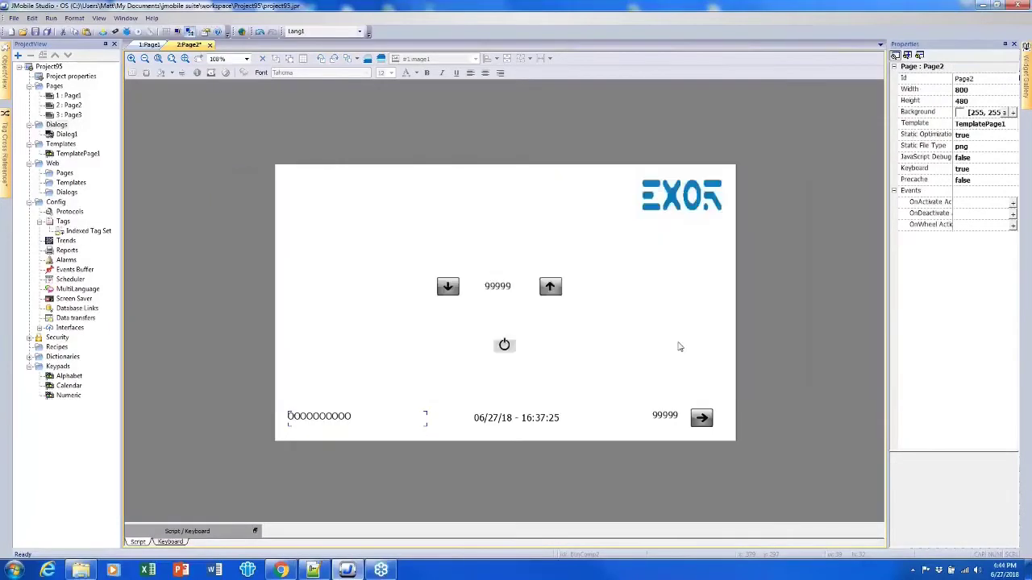
Test the power button on page 2 in the simulator by opening, moving and closing Dialog1, and exit the simulator
left_click(142, 36)
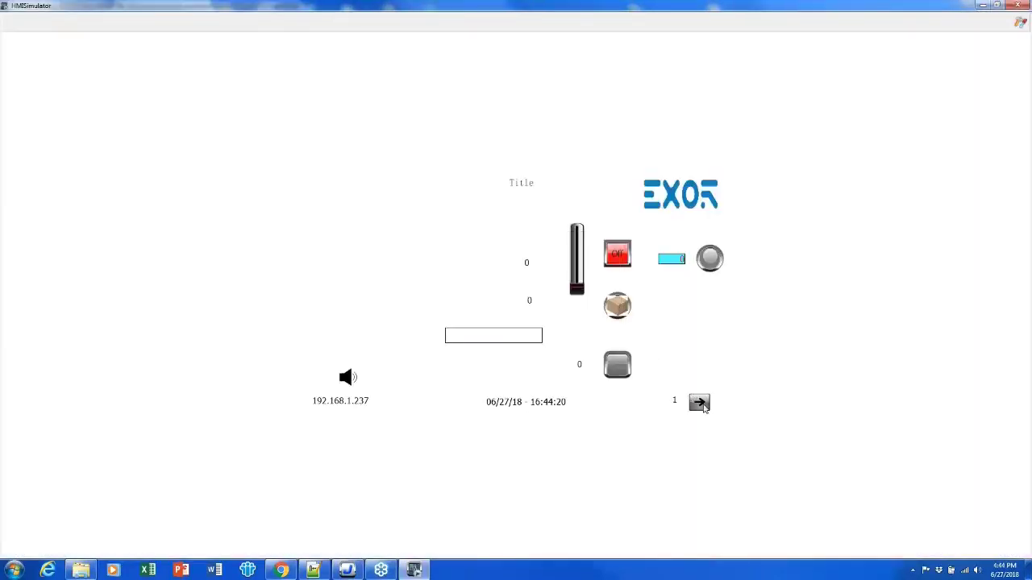
left_click(702, 404)
left_click(516, 336)
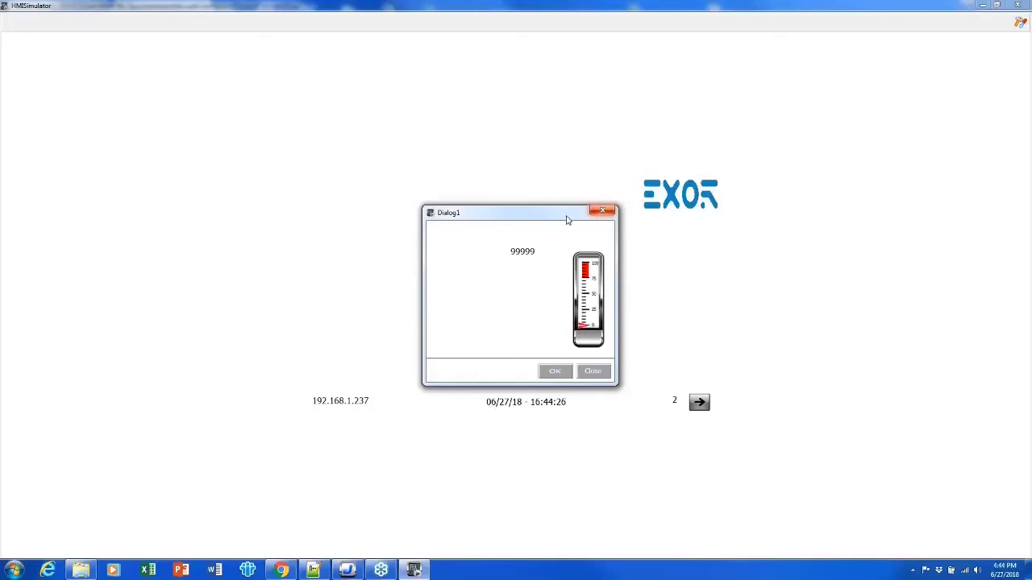
left_click_drag(464, 214, 445, 214)
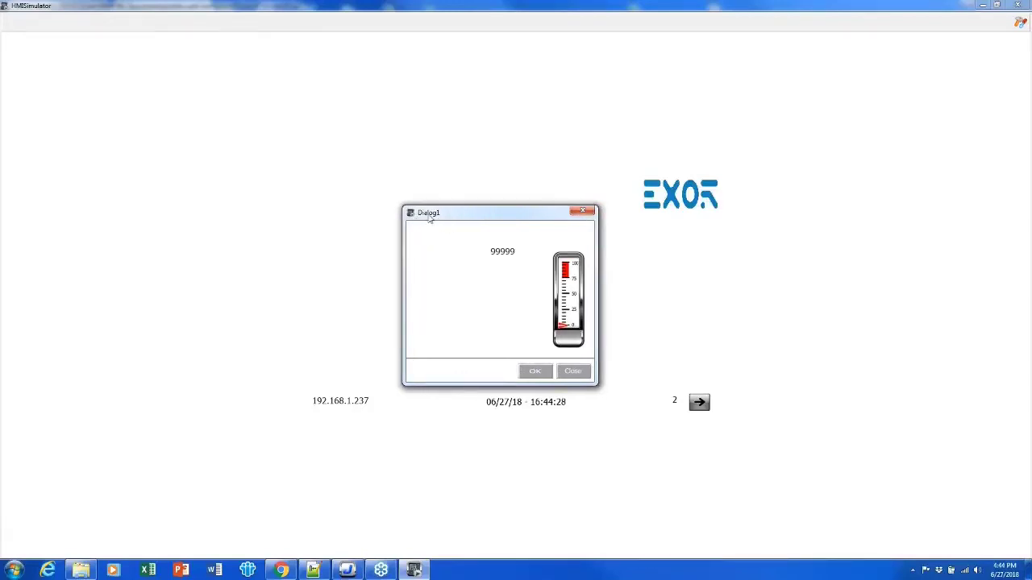
left_click(582, 211)
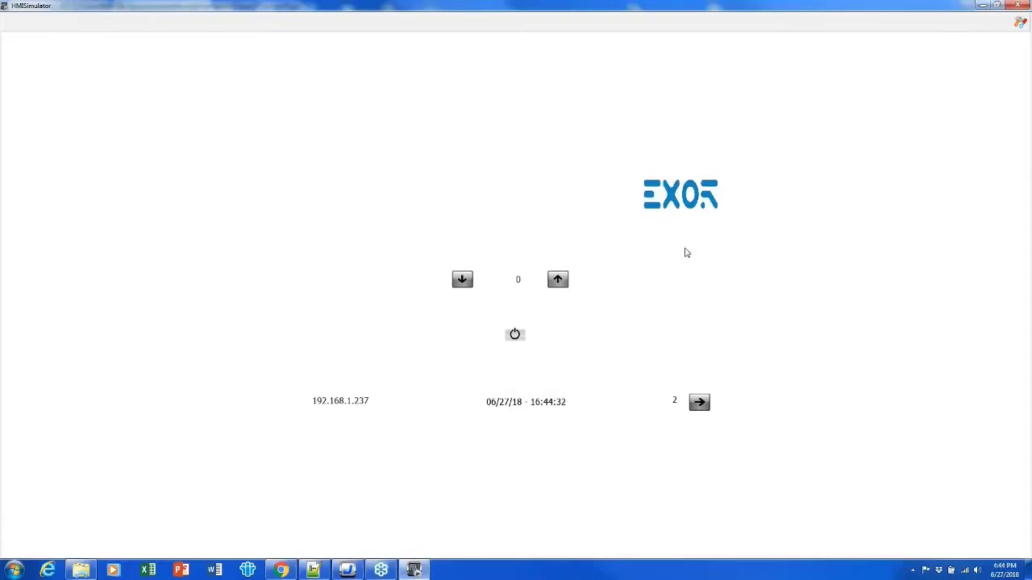
key("alt+F4")
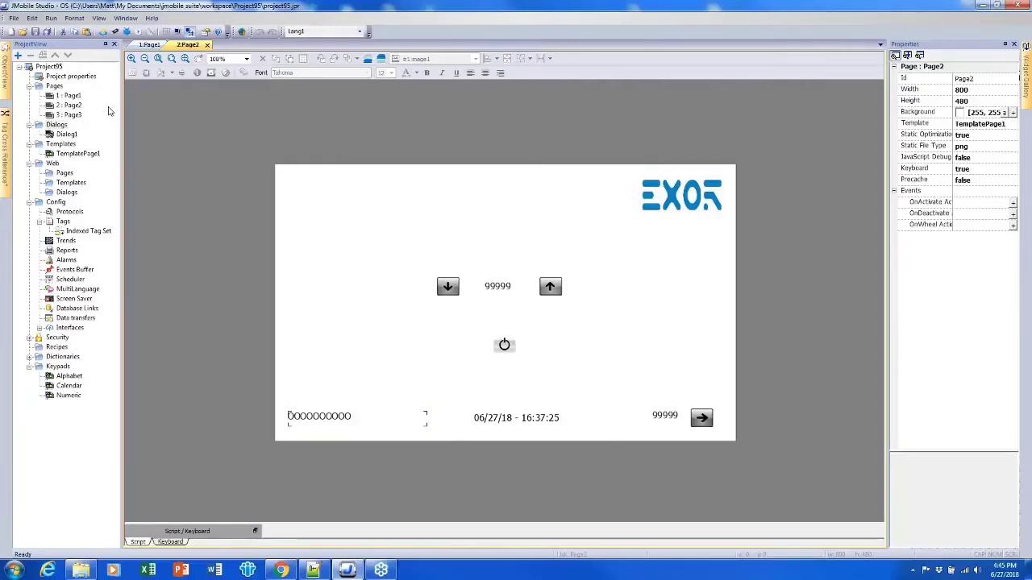
Set the project's runtime Context Menu property to on action, then save and close the project properties
double_click(74, 77)
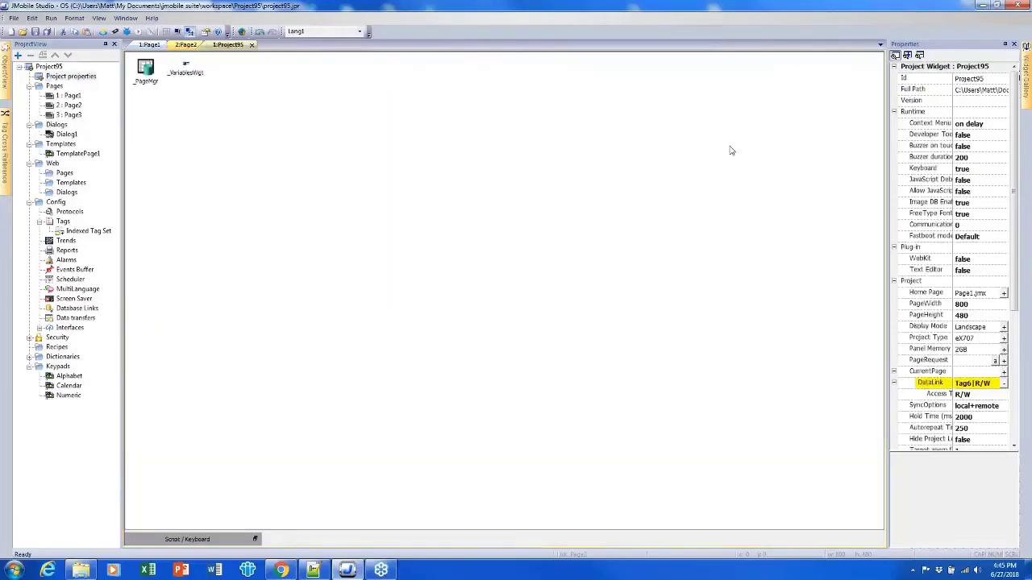
left_click(912, 127)
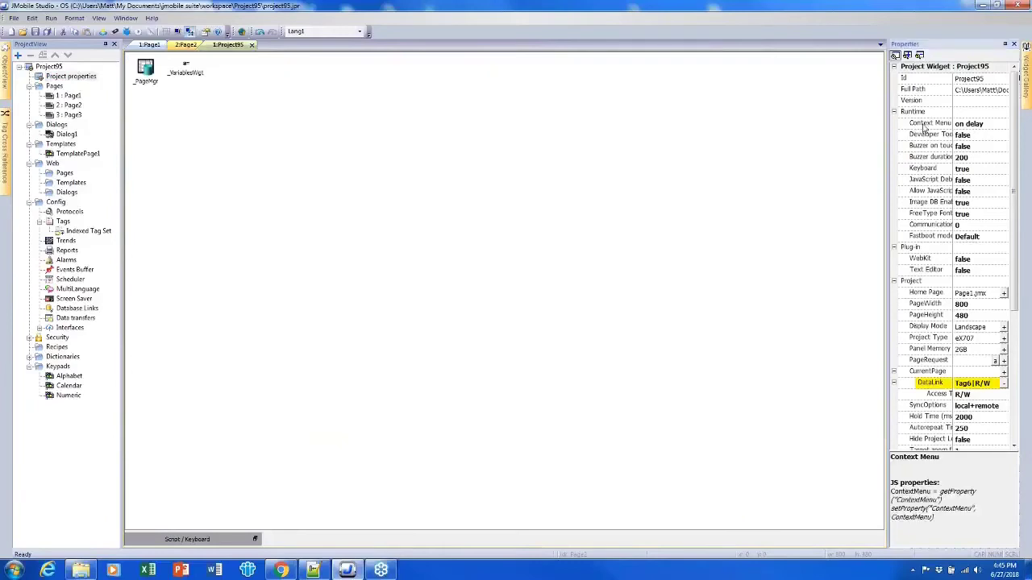
left_click(982, 125)
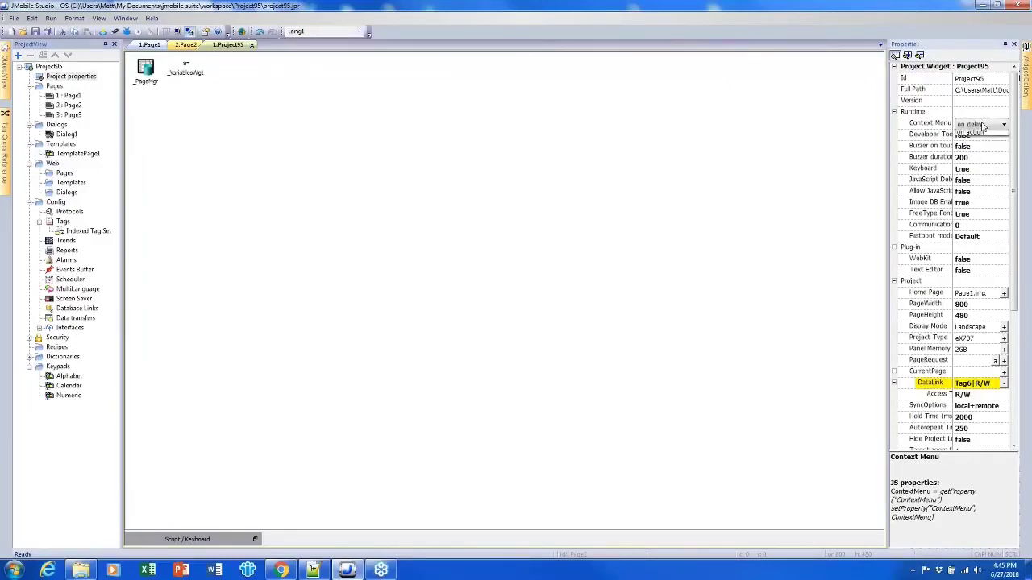
left_click(976, 141)
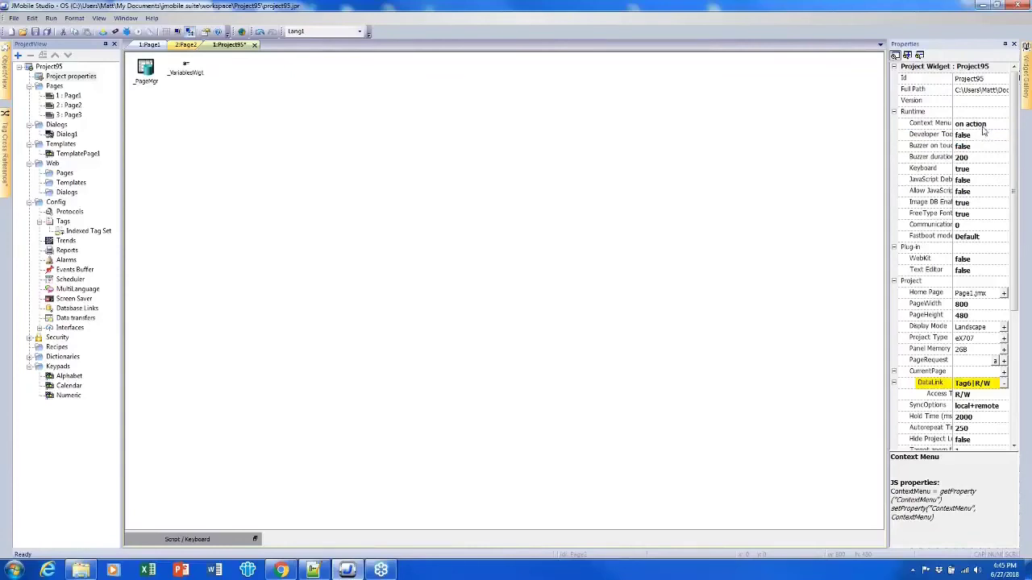
left_click(983, 127)
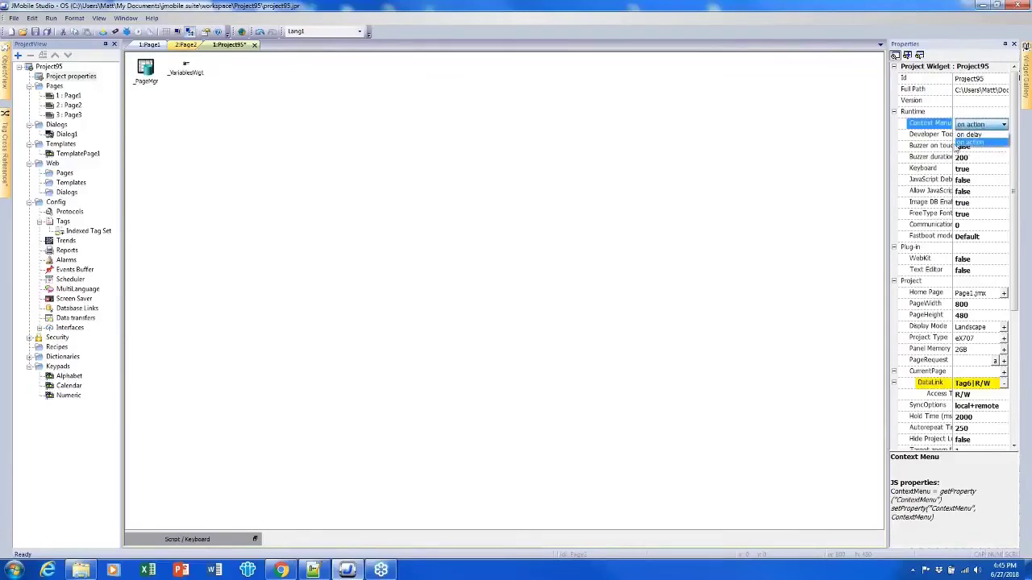
left_click(977, 143)
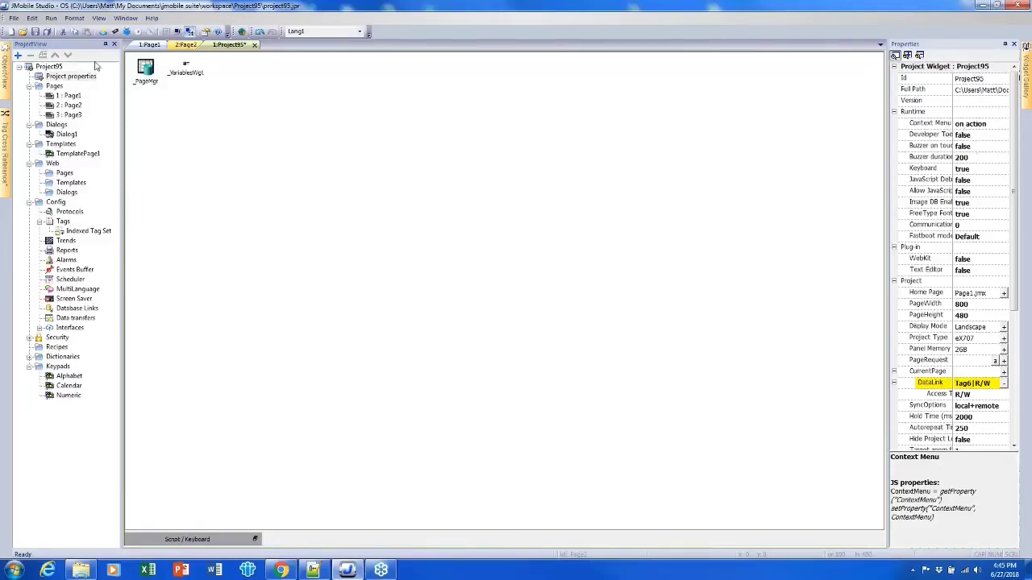
left_click(46, 32)
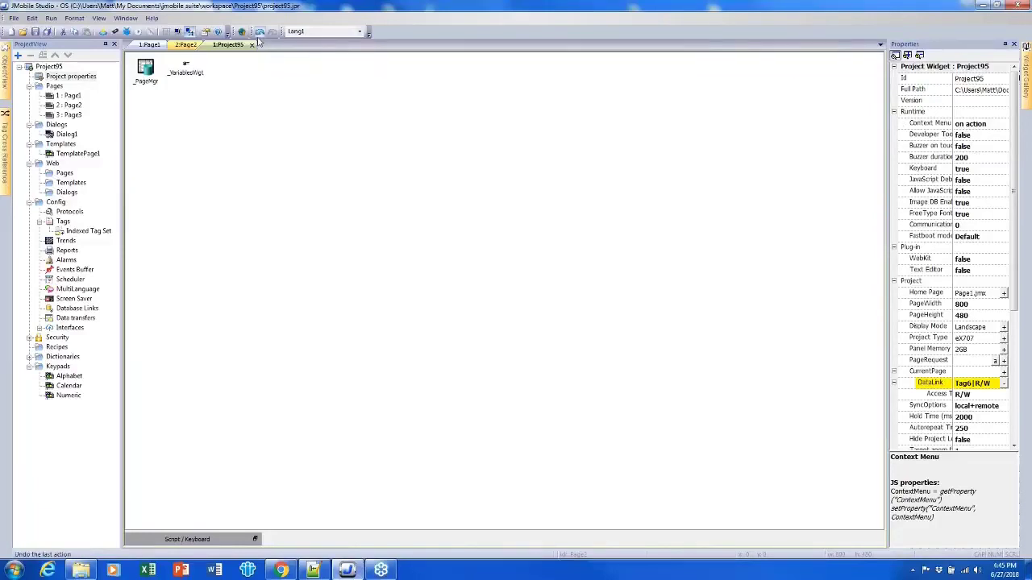
left_click(252, 44)
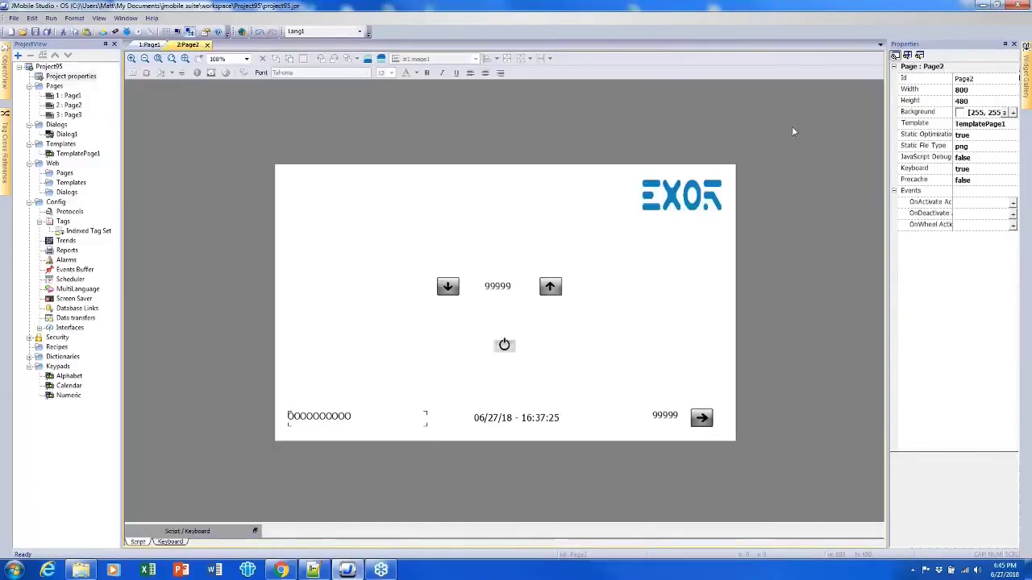
Place an X button from the Computer button widgets beside Page2's power button and assign a ContextMenu action to its OnMouseClick event
mouse_move(1026, 76)
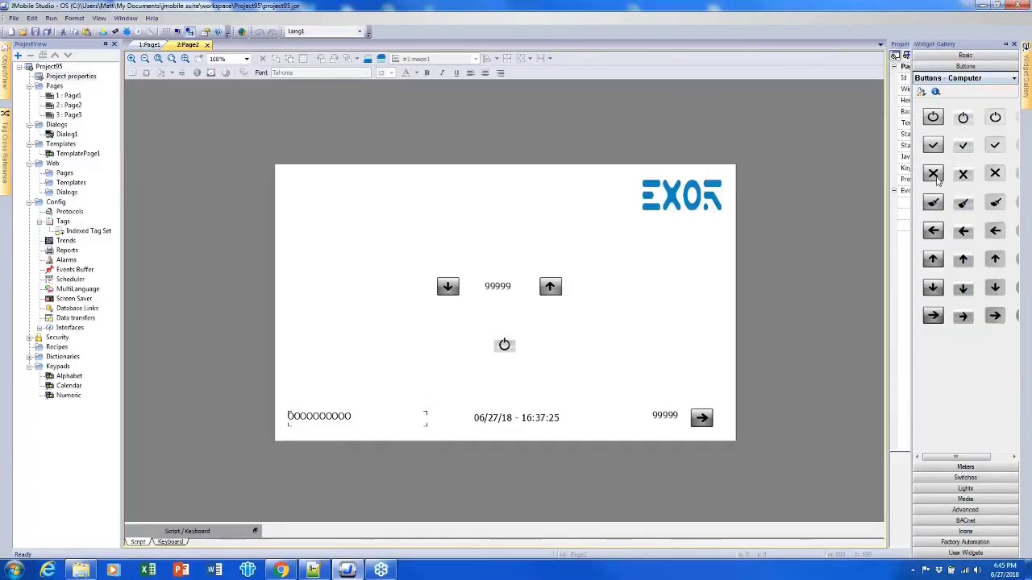
left_click_drag(935, 179, 582, 348)
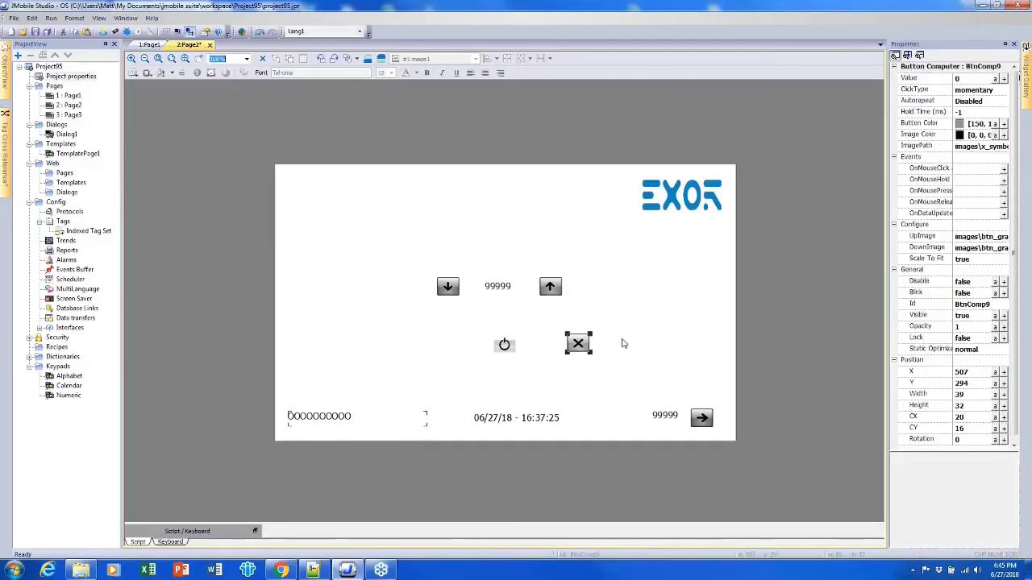
left_click(1004, 169)
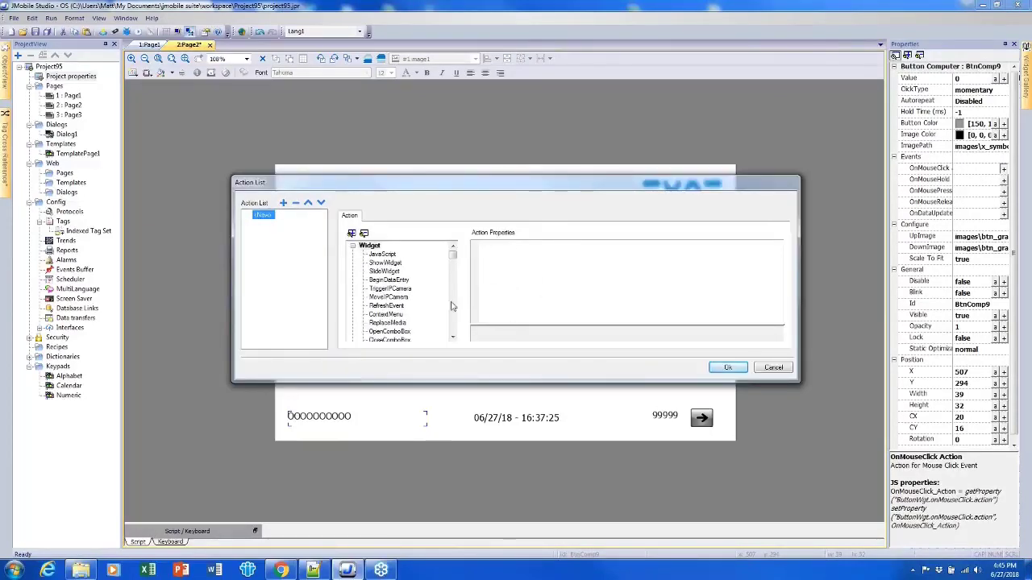
double_click(387, 315)
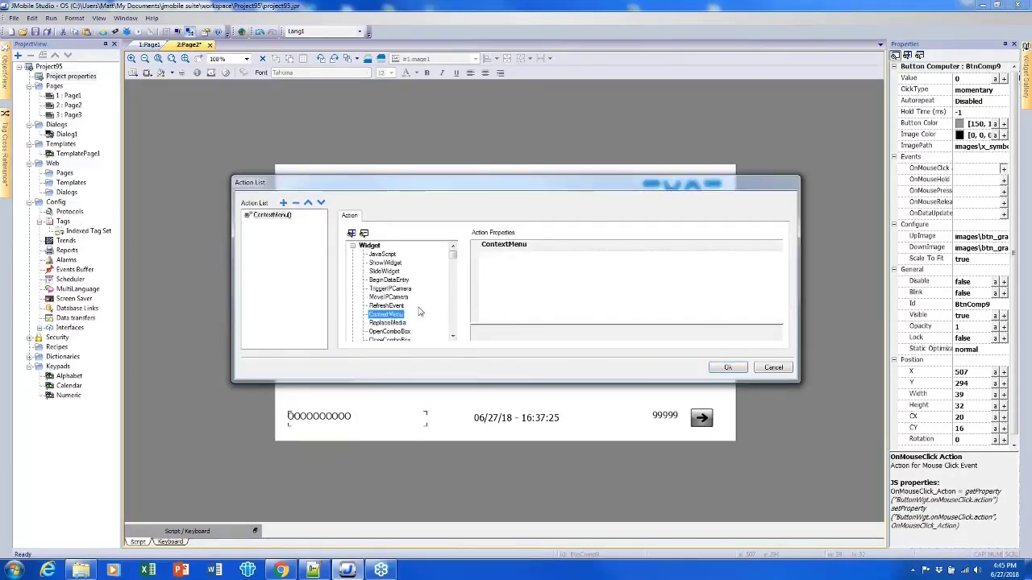
left_click(728, 368)
Move the X button on Page2 to about X 512, Y 297, level with the power button
left_click(644, 343)
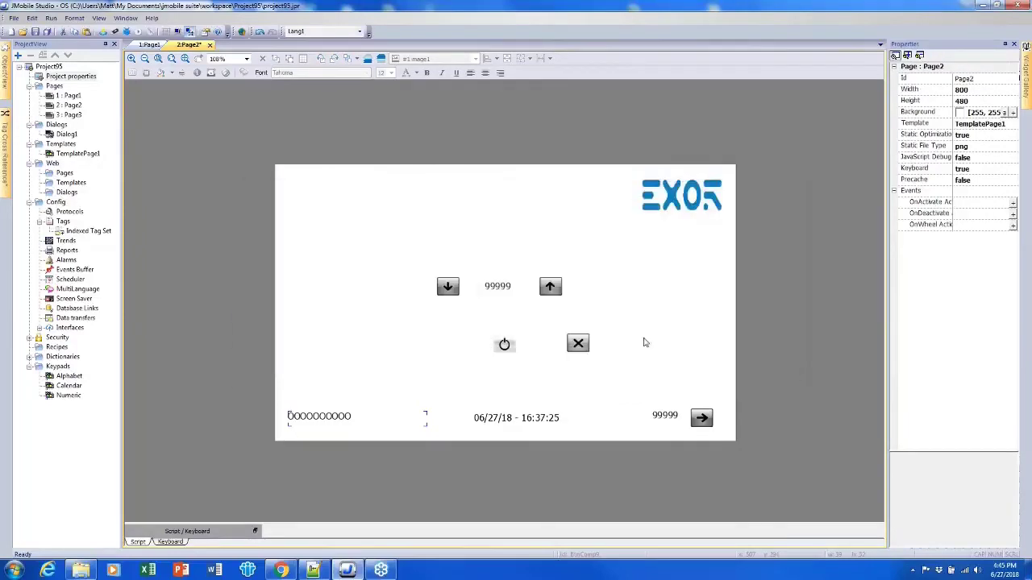
left_click(570, 343)
left_click_drag(574, 344, 582, 345)
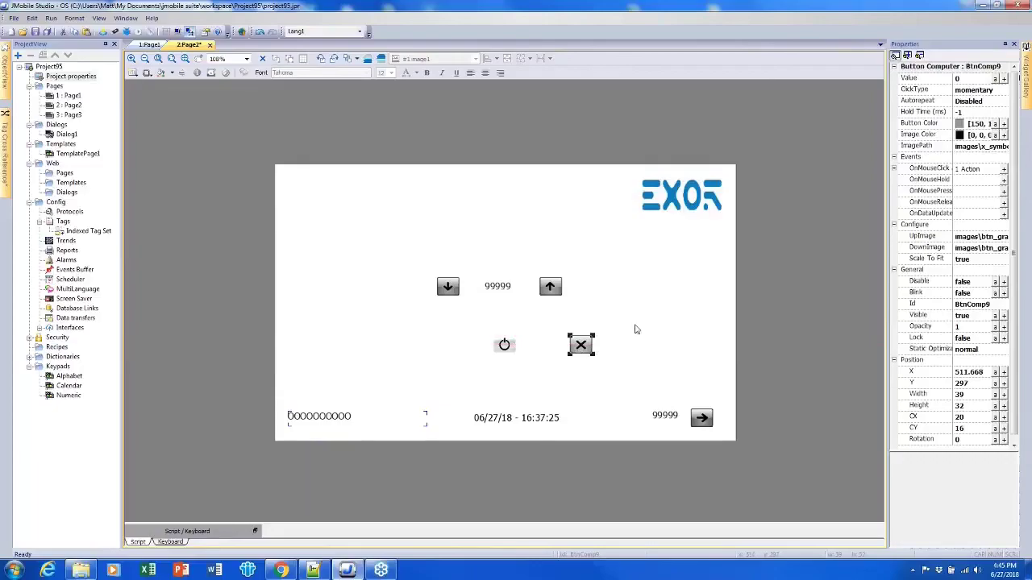